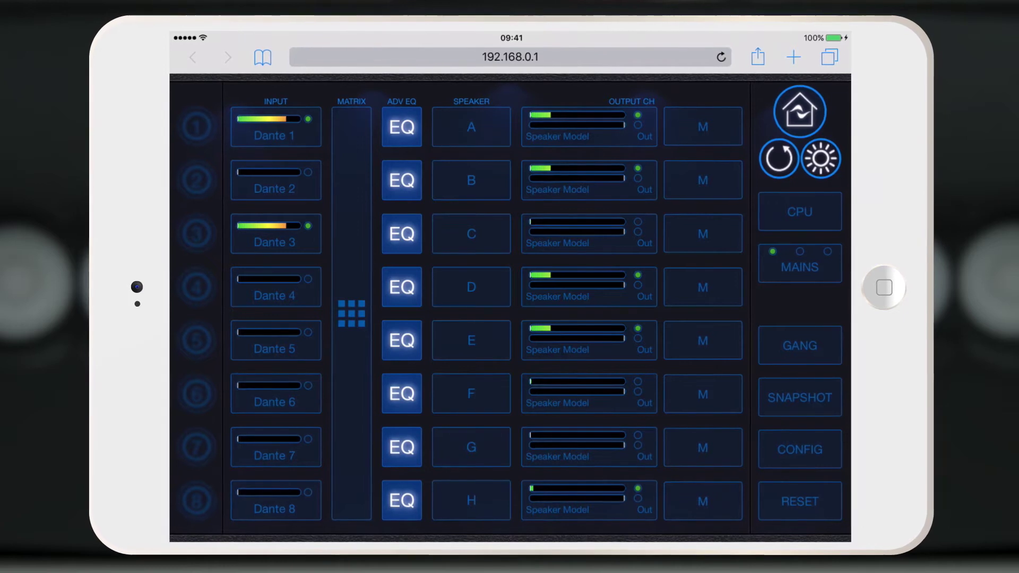
Step: View the routing matrix, then browse the speaker preset library, whose USB list is empty
left_click(350, 313)
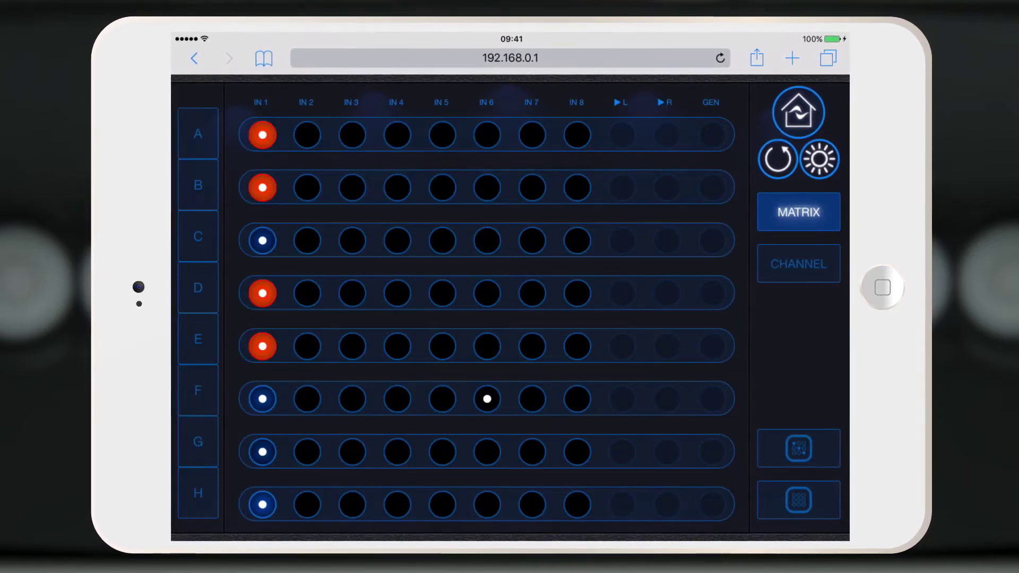
left_click(799, 112)
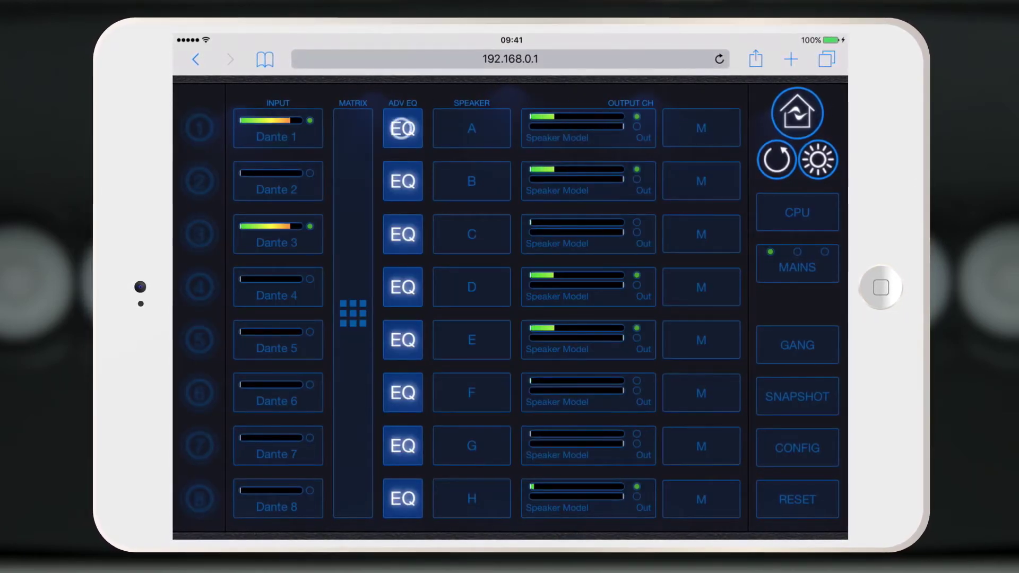
left_click(402, 128)
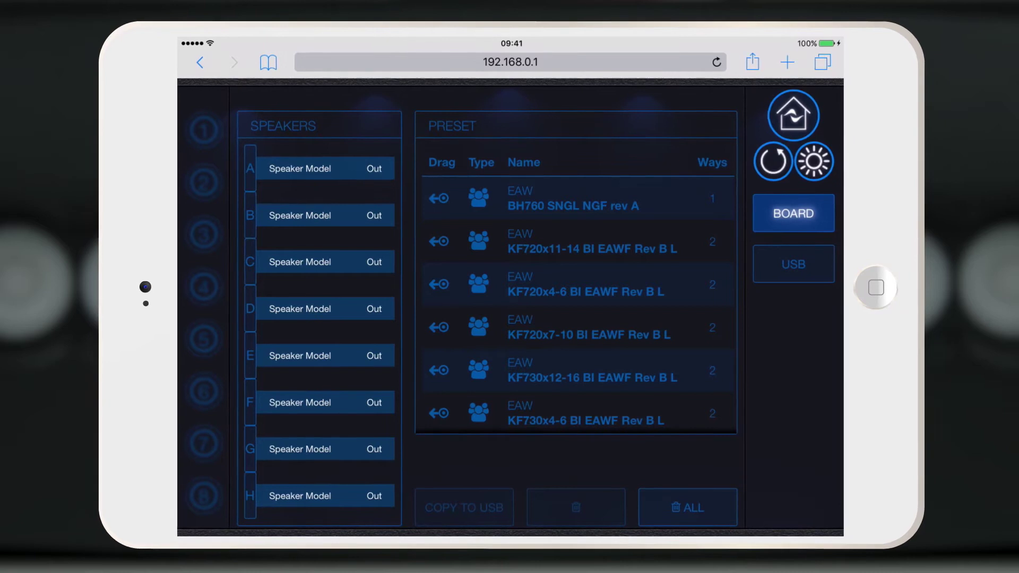
left_click(793, 265)
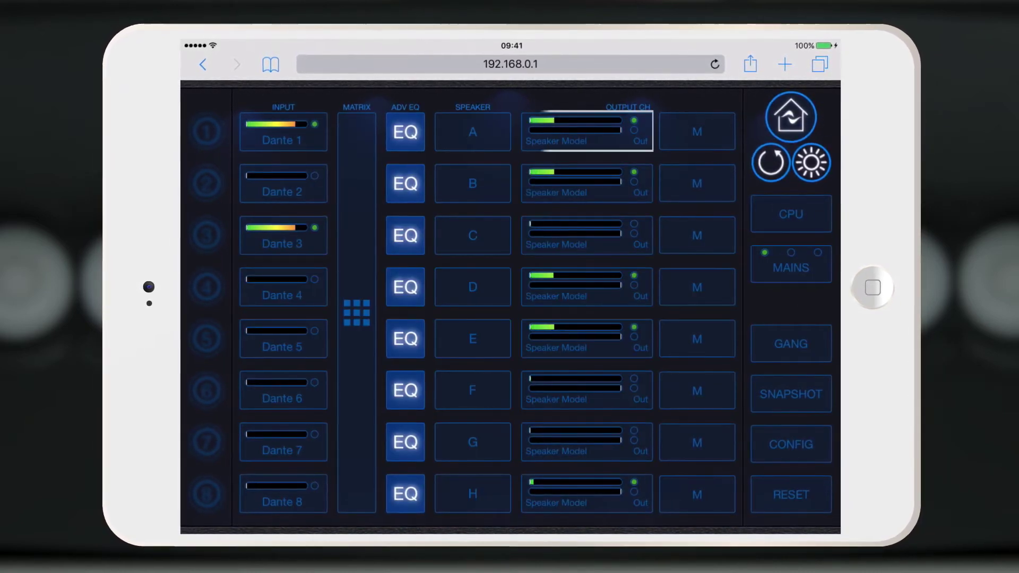
left_click(587, 132)
left_click(791, 264)
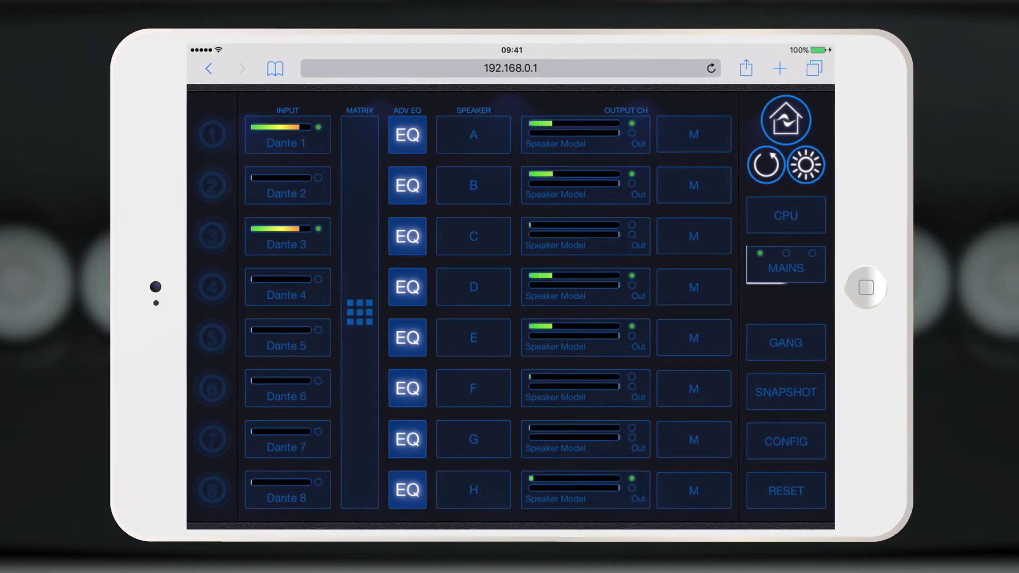
left_click(784, 392)
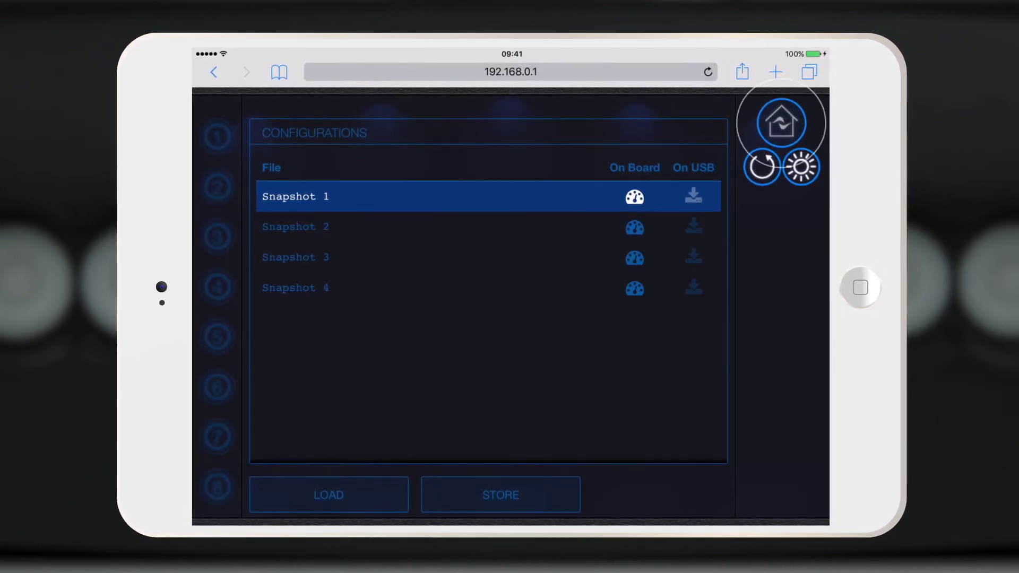
left_click(781, 123)
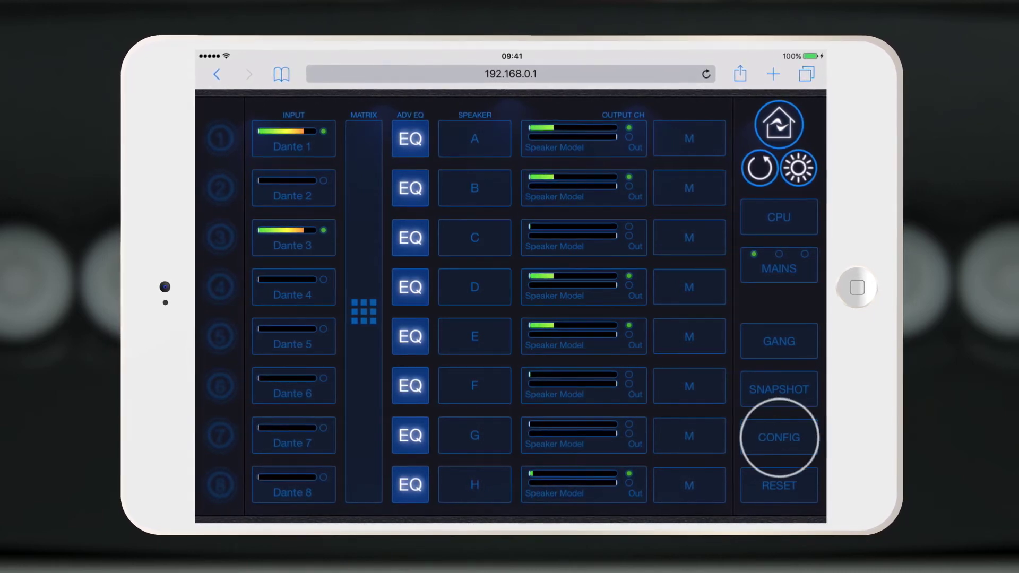
left_click(780, 437)
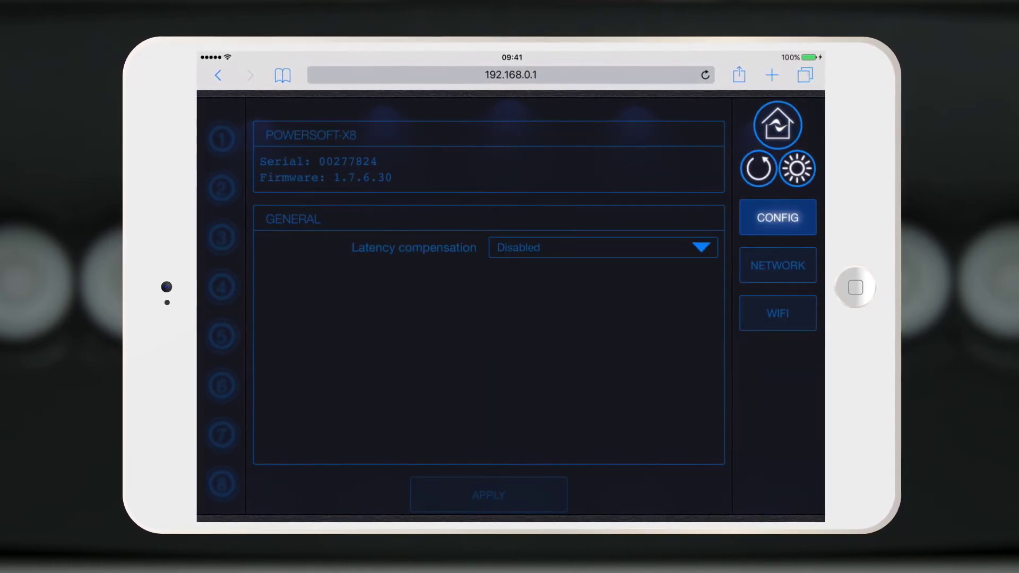
left_click(776, 312)
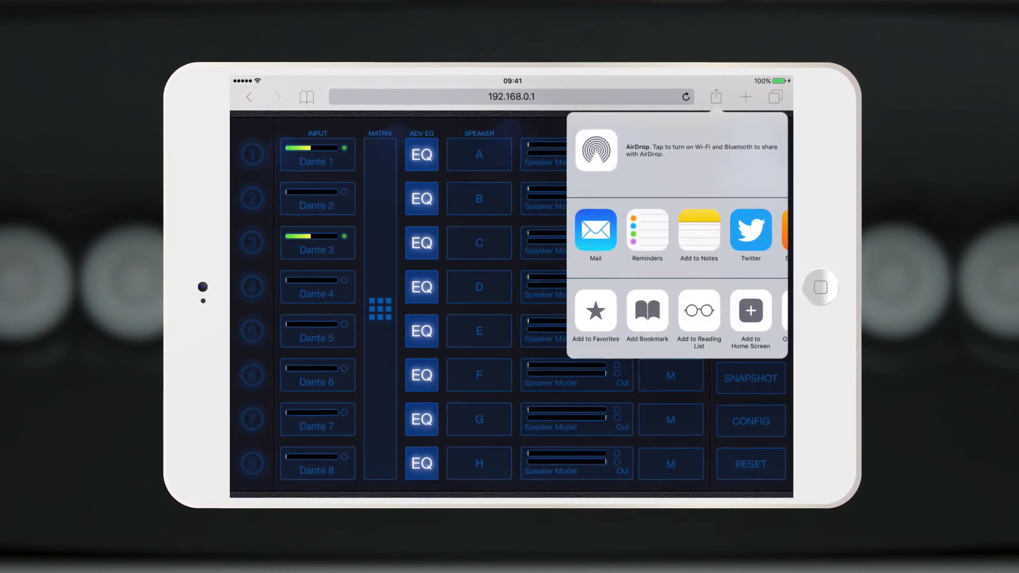
scroll(677, 319, "right", 2)
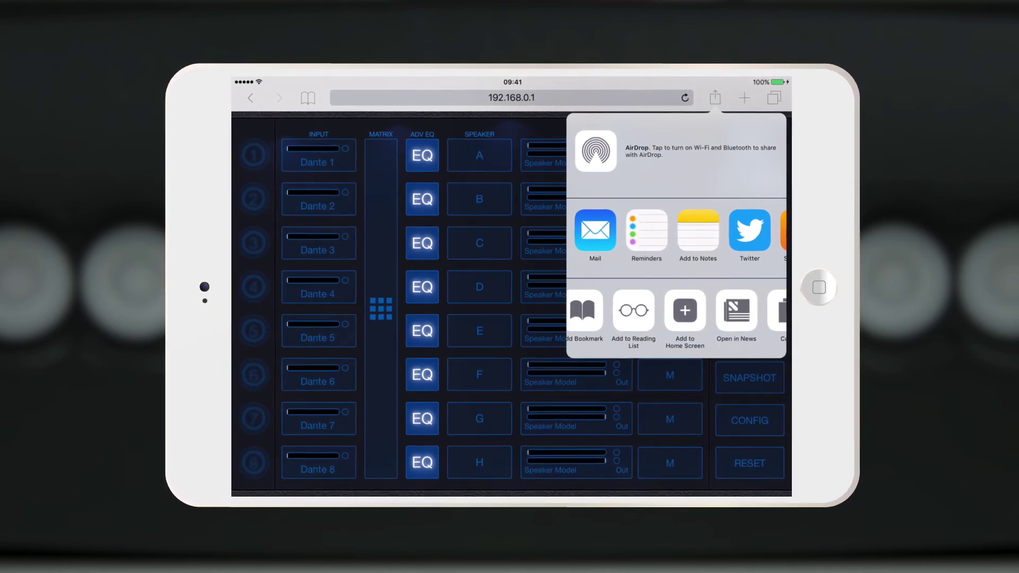
Step: Choose Add to Home Screen from Safari's share actions for the X Series Panel page
left_click(684, 310)
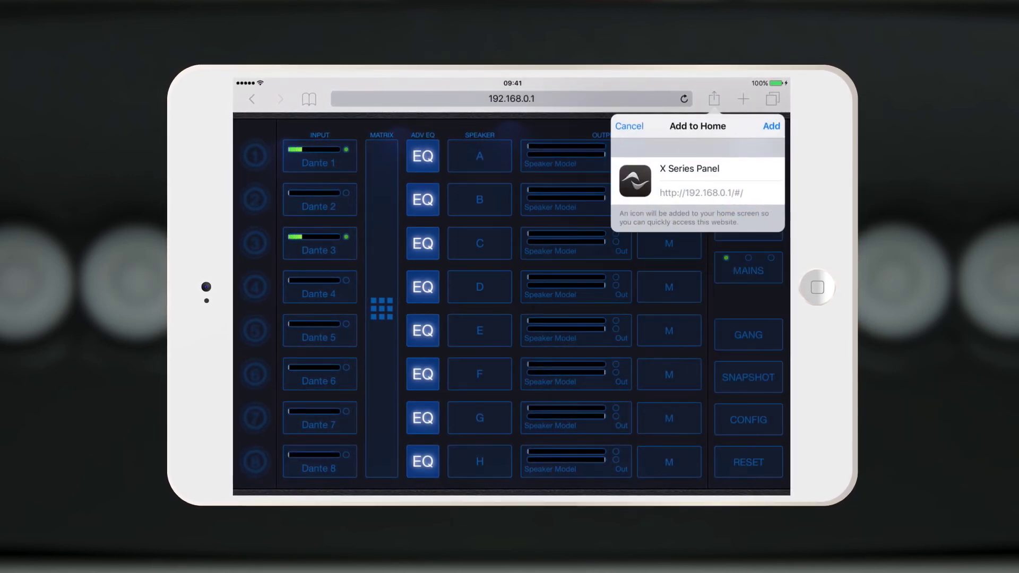